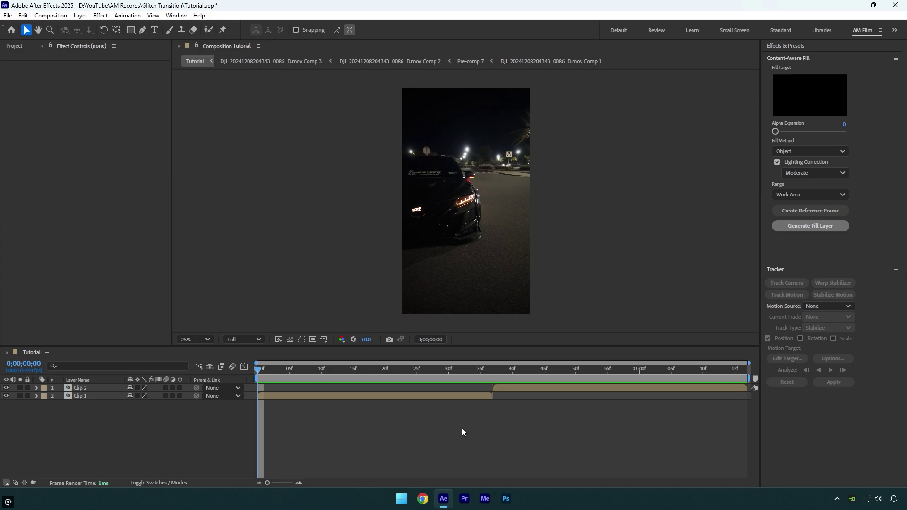
Create a new adjustment layer and trim it to span frames 37 through 57.
right_click(158, 437)
mouse_move(213, 315)
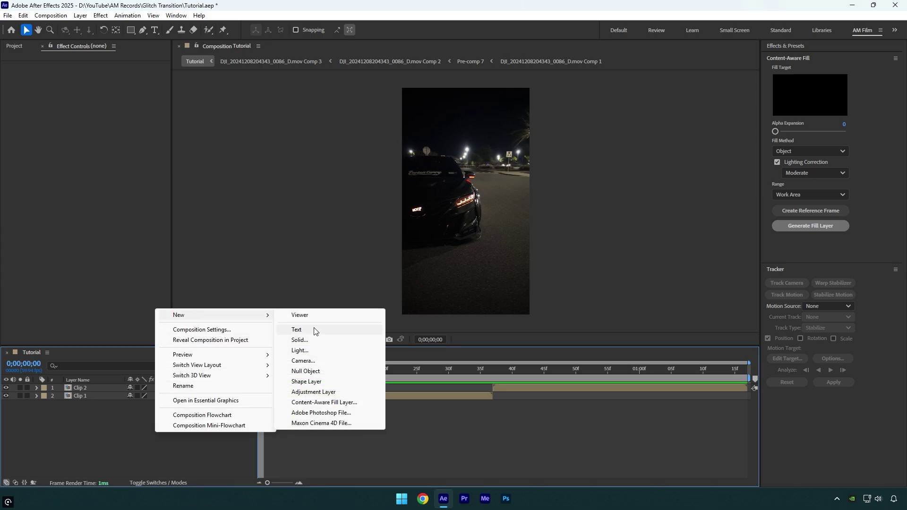
left_click(315, 391)
left_click_drag(259, 389, 454, 398)
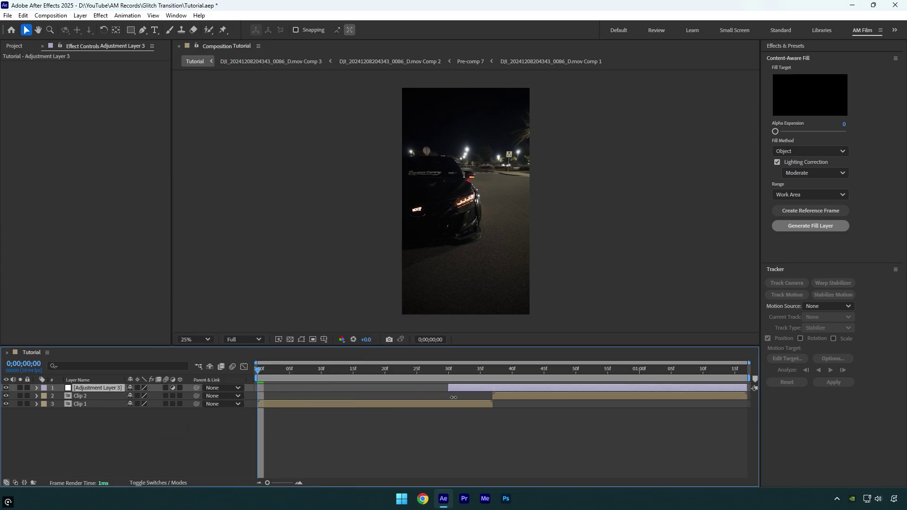
left_click(493, 376)
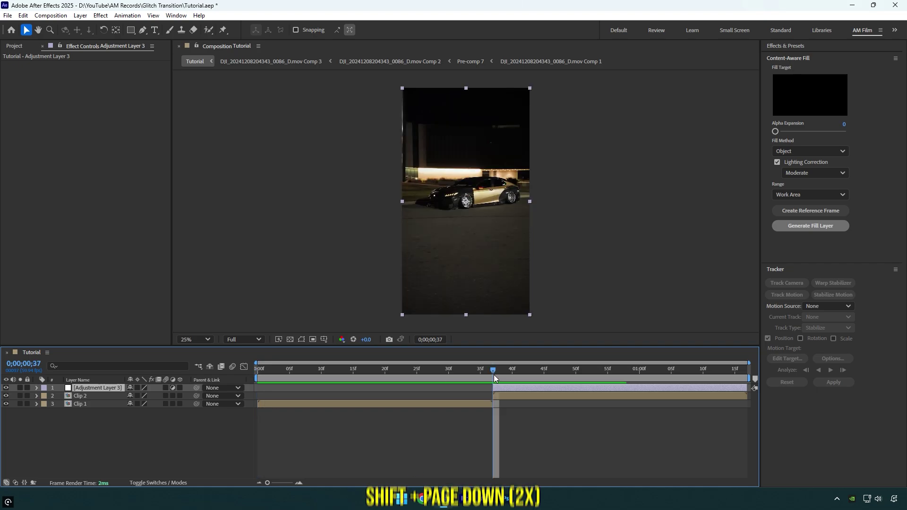
key("shift+Page_Down")
key("shift+Page_Down")
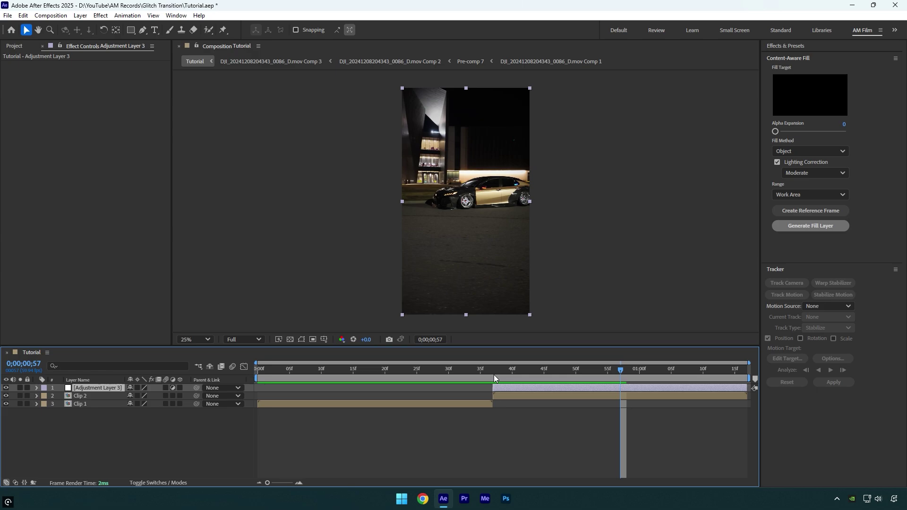
left_click_drag(751, 388, 623, 388)
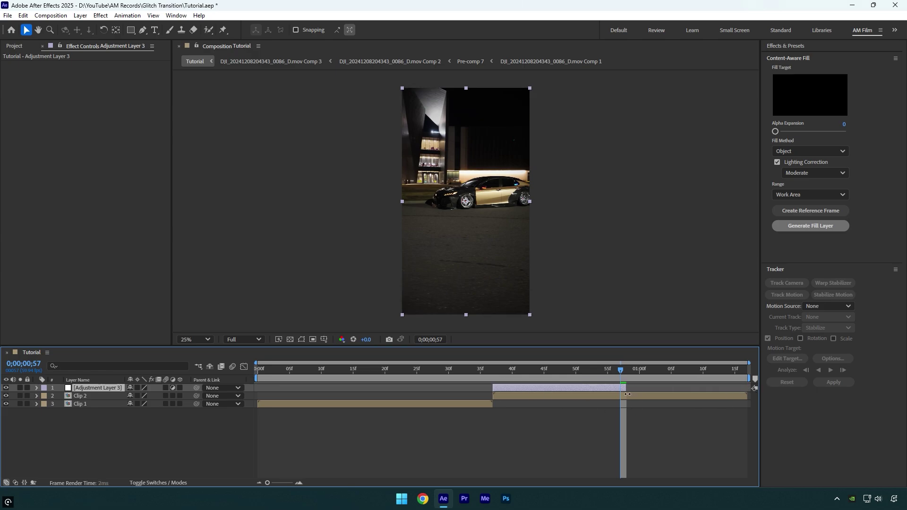
left_click(499, 369)
key("Page_Up")
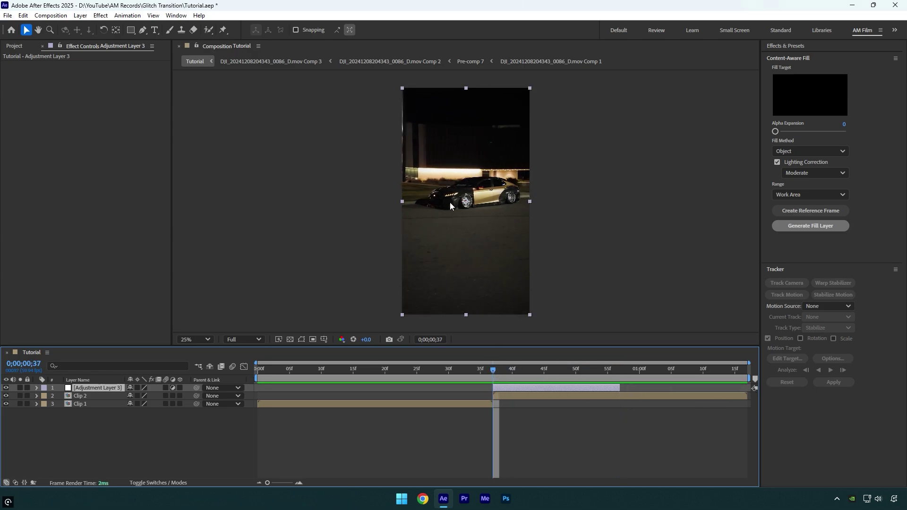
Apply VR Digital Glitch from FX Console and set Distortion's Color Distortion to 100.
key("ctrl+space")
type("glit")
left_click(424, 232)
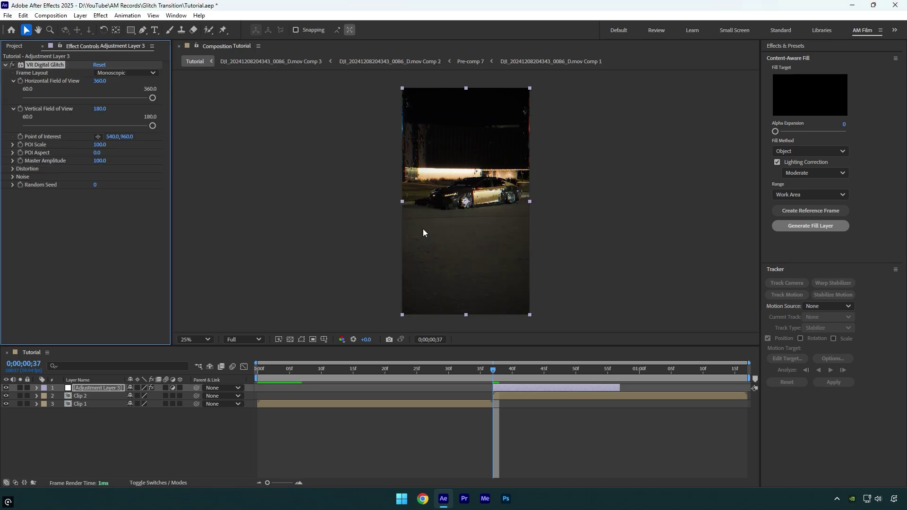
left_click(12, 169)
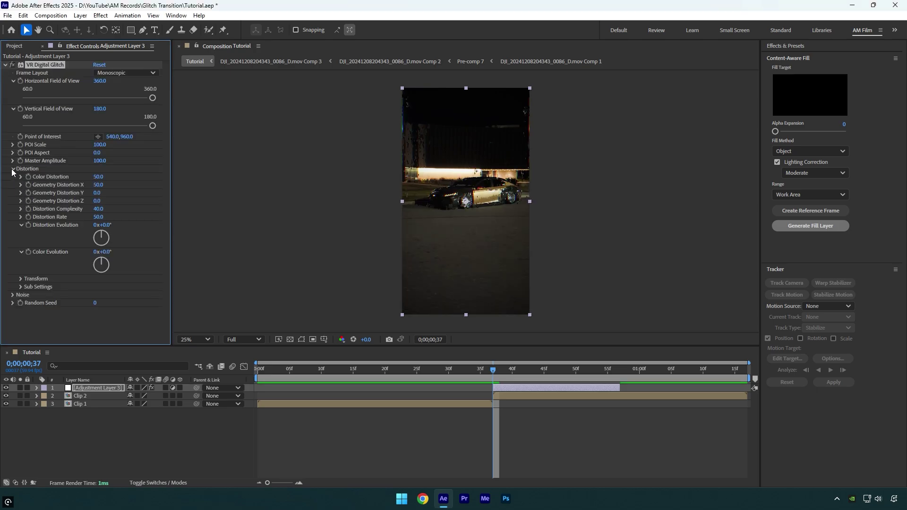
left_click_drag(98, 178, 179, 190)
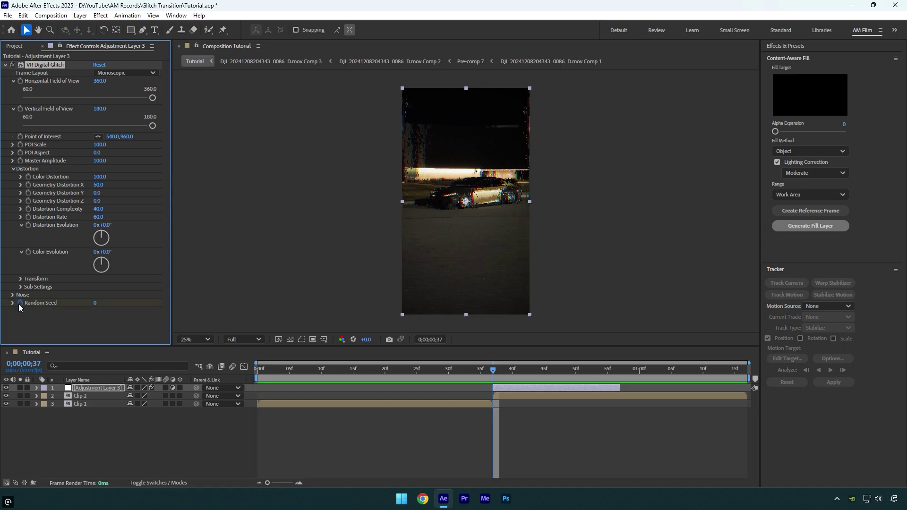
At frame 57, set the glitch's Random Seed to 35, then scrub back to preview.
left_click(618, 367)
left_click(95, 303)
type("3")
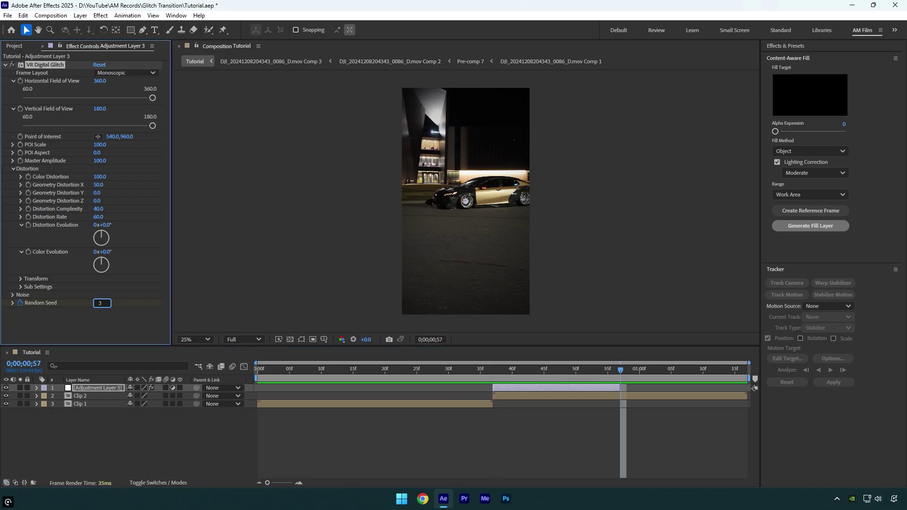
type("5")
key("Return")
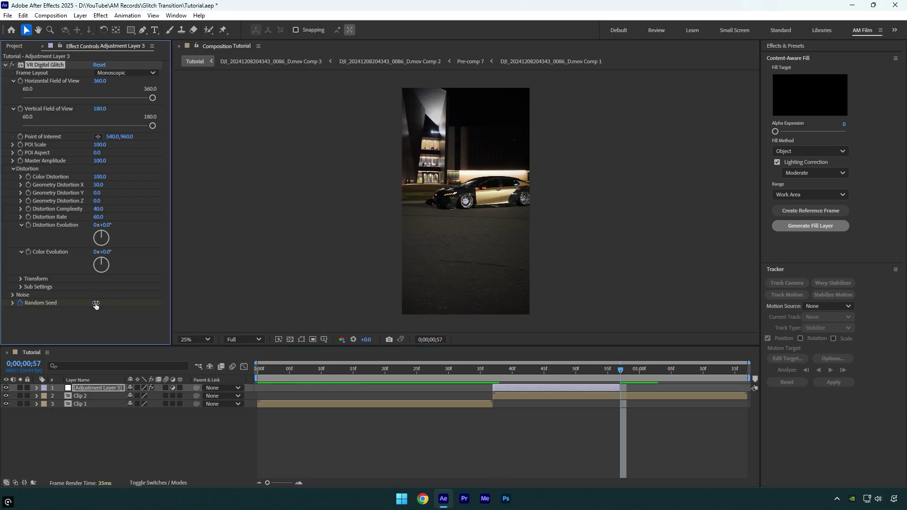
mouse_move(489, 369)
left_mouse_down()
mouse_move(430, 369)
mouse_move(492, 370)
left_mouse_up()
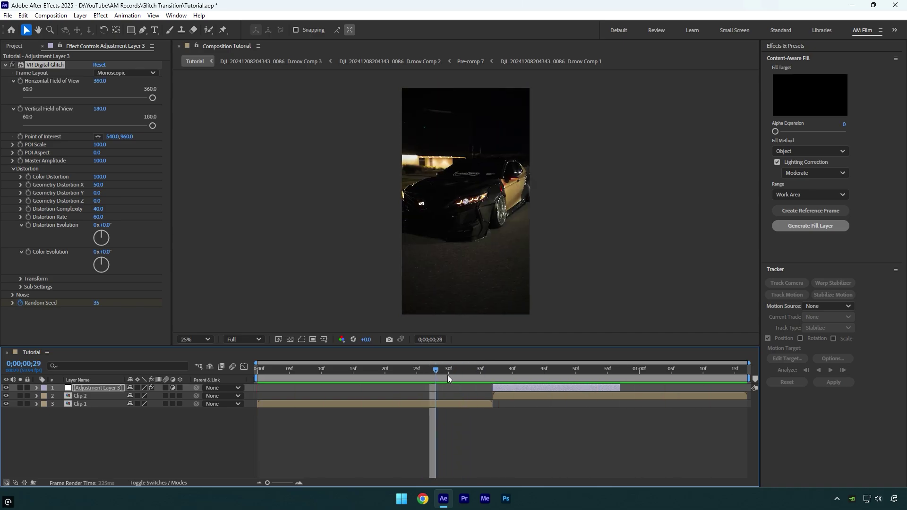
Apply VR Glow with Luma Threshold 0 and Glow Radius 10.
key("ctrl+space")
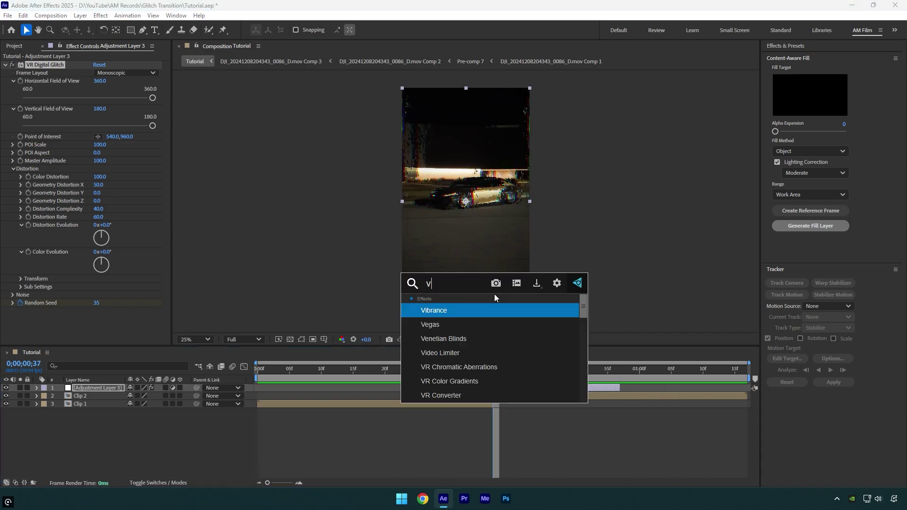
type("vr gl")
left_click(436, 311)
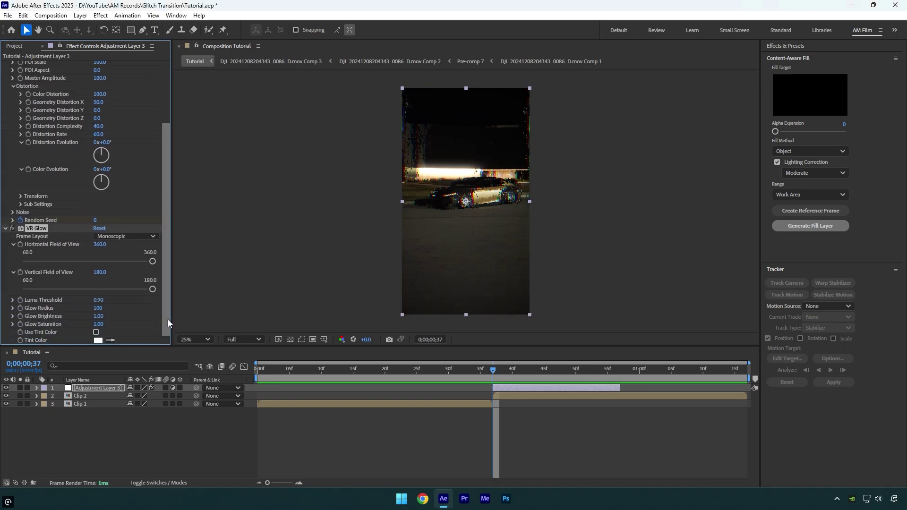
left_click_drag(68, 300, 22, 300)
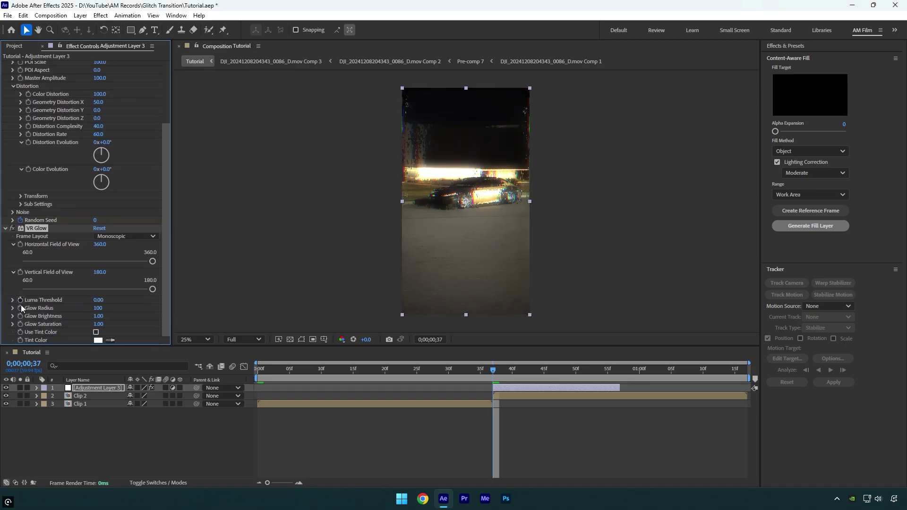
type("10")
key("Return")
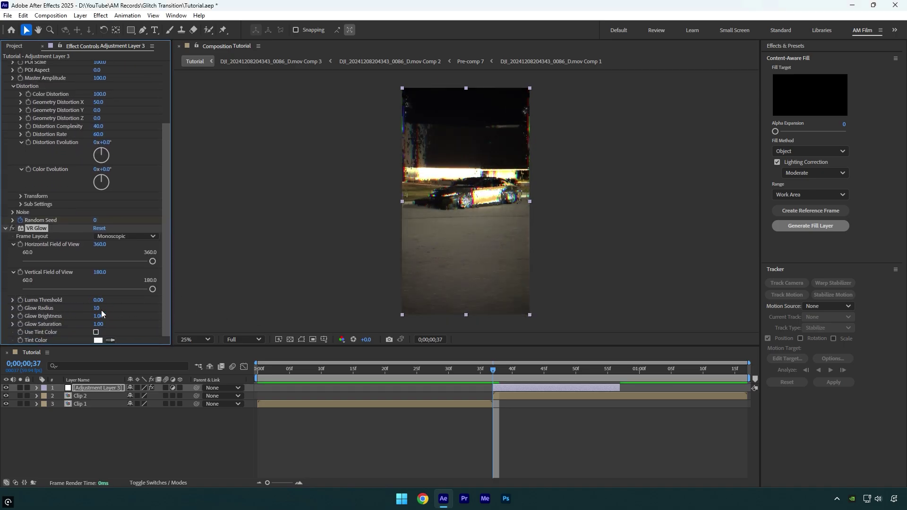
Play back the transition from just before the glitch.
left_click(493, 369)
mouse_move(493, 369)
left_mouse_down()
mouse_move(357, 369)
mouse_move(494, 369)
left_mouse_up()
key("space")
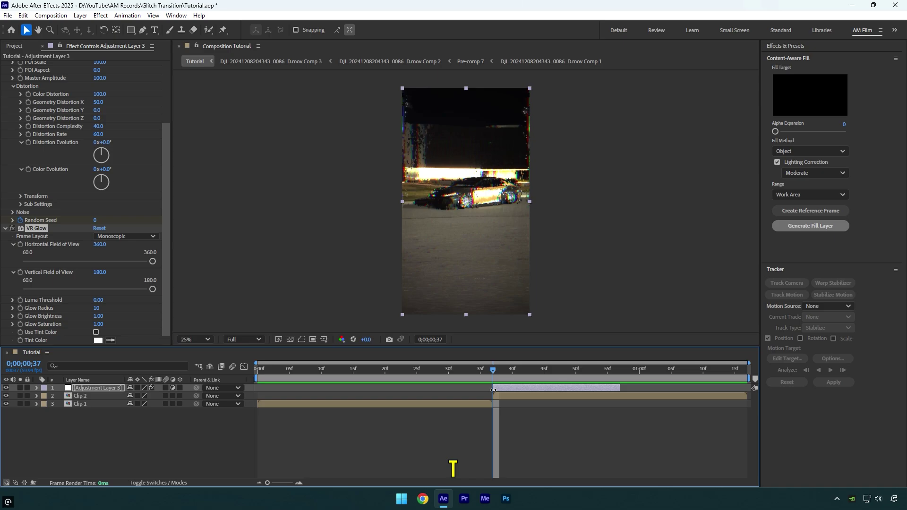
Reveal Opacity and keyframe it at frames 37 and 57, then return near the start.
key("t")
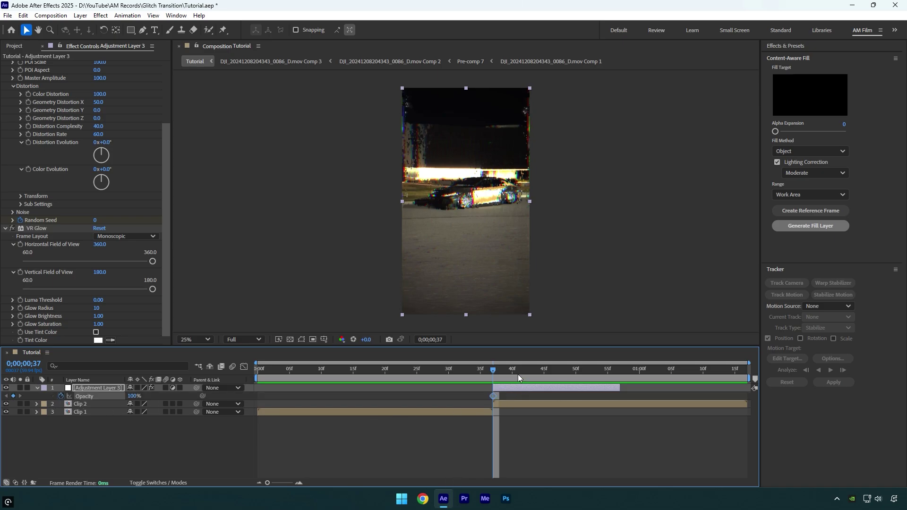
left_click_drag(494, 369, 621, 369)
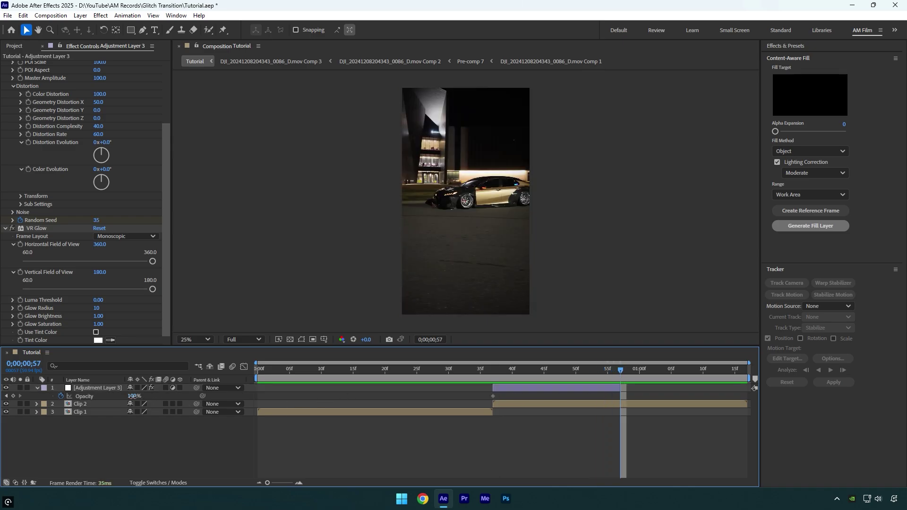
left_click_drag(621, 369, 277, 370)
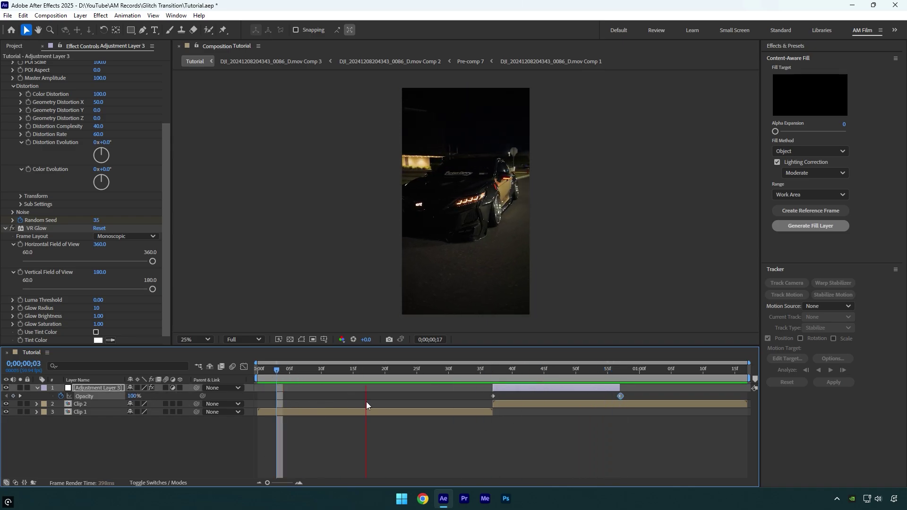